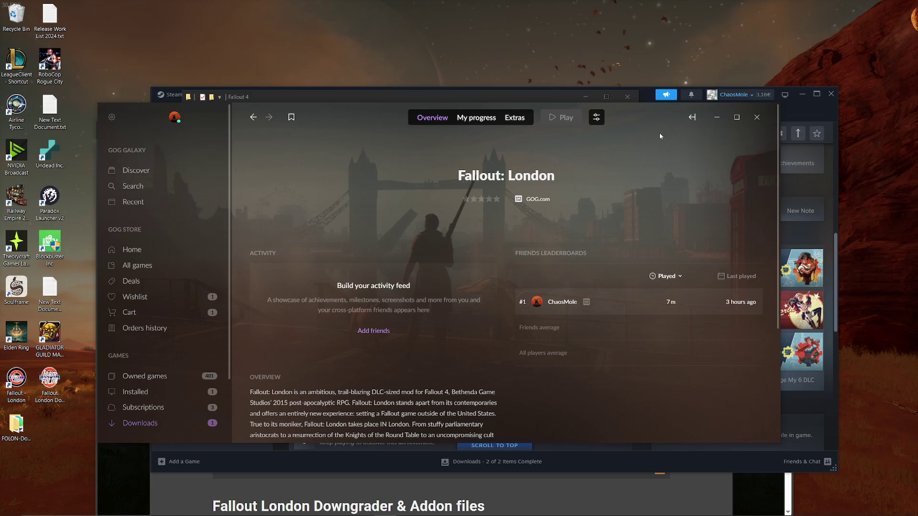
# - Confirm all six Fallout 4 DLC are ticked in Steam's Manage DLC list, then close Properties
pyautogui.click(651, 94)
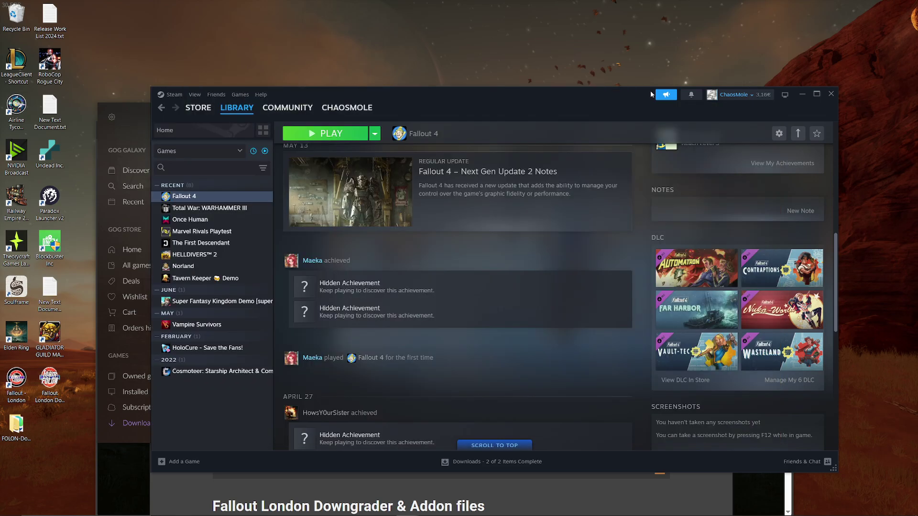
pyautogui.click(789, 380)
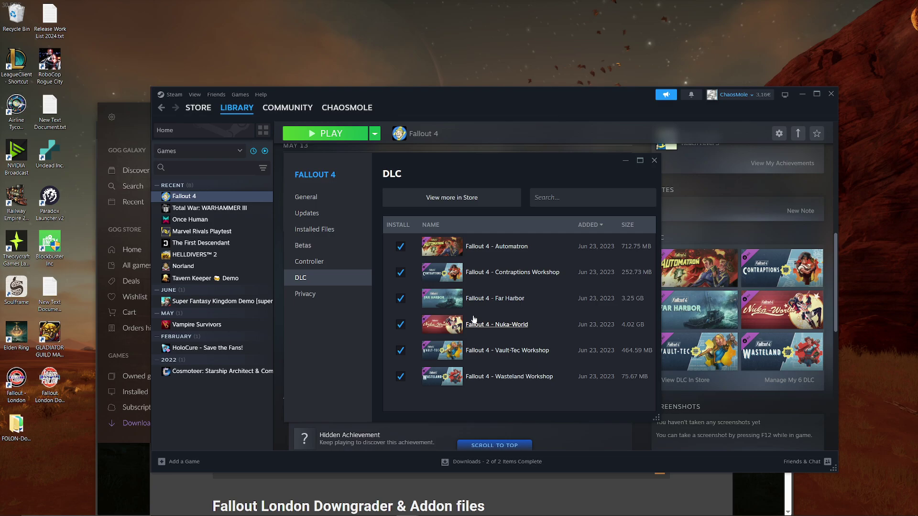
pyautogui.click(654, 161)
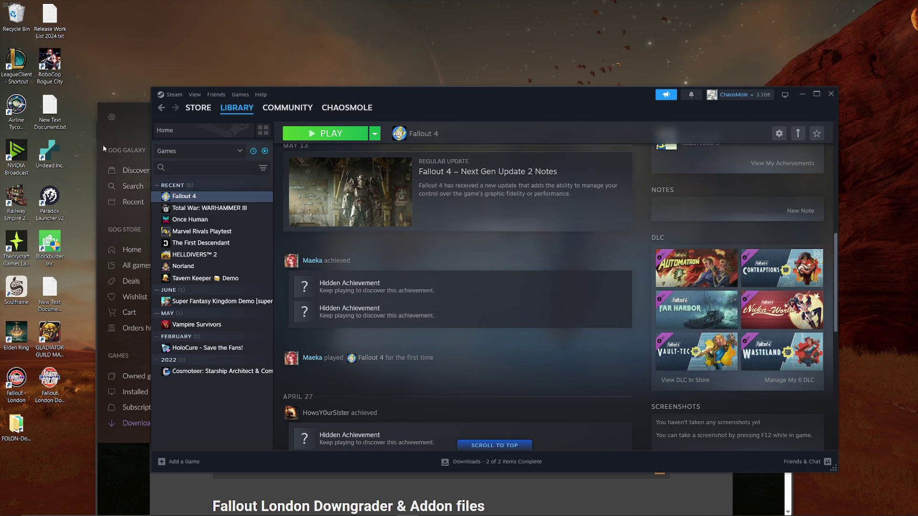
# - Bring GOG Galaxy's Fallout: London overview page in front of Steam
pyautogui.click(134, 120)
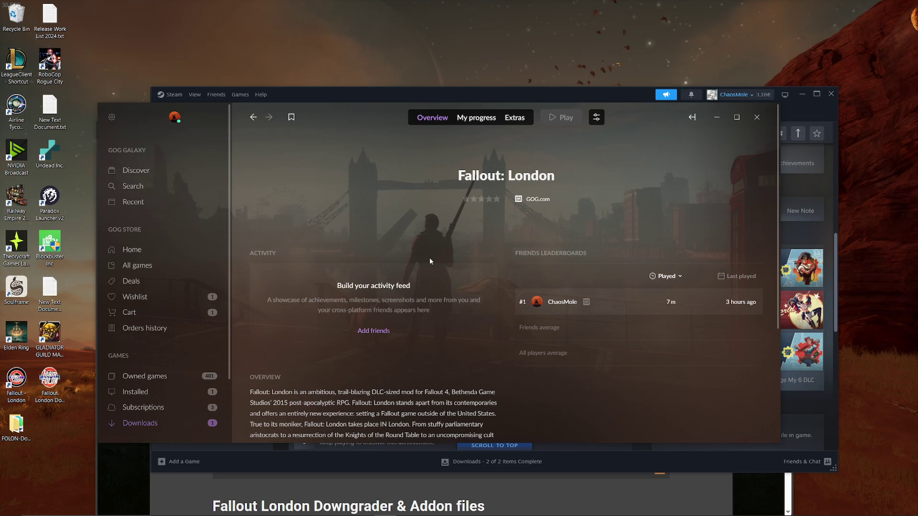
# - Switch to the browser's GOG.com tab and open the store's Games catalogue
pyautogui.click(696, 488)
pyautogui.click(164, 132)
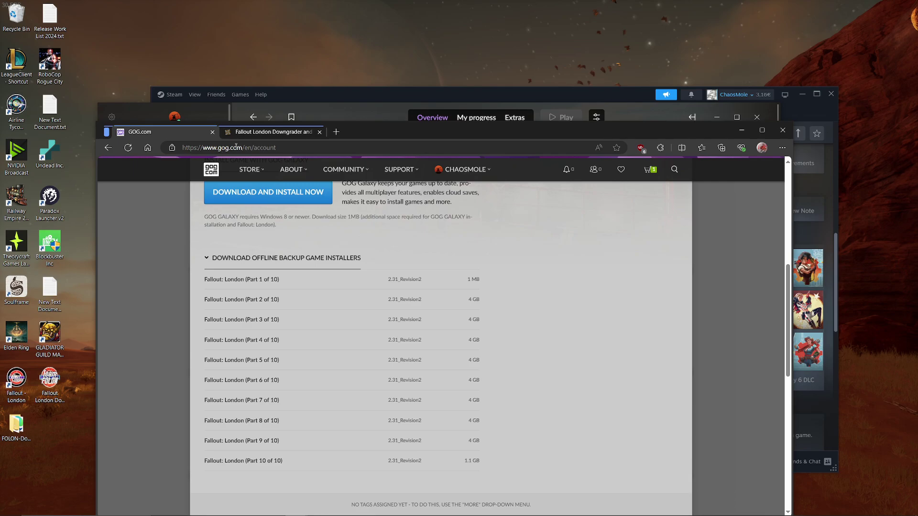
pyautogui.scroll(4, 248, 200)
pyautogui.click(255, 172)
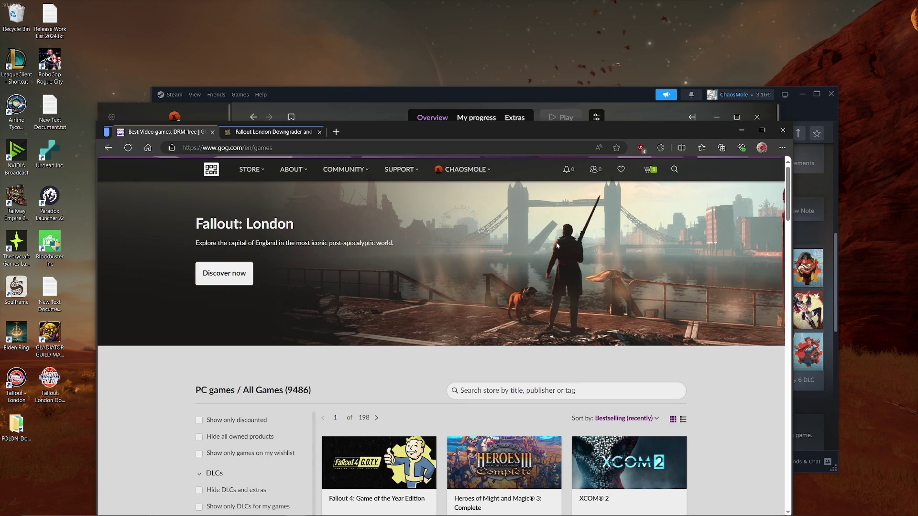
# - Open the Fallout: London store page from its banner and go to the owned-games library
pyautogui.click(533, 390)
pyautogui.click(241, 282)
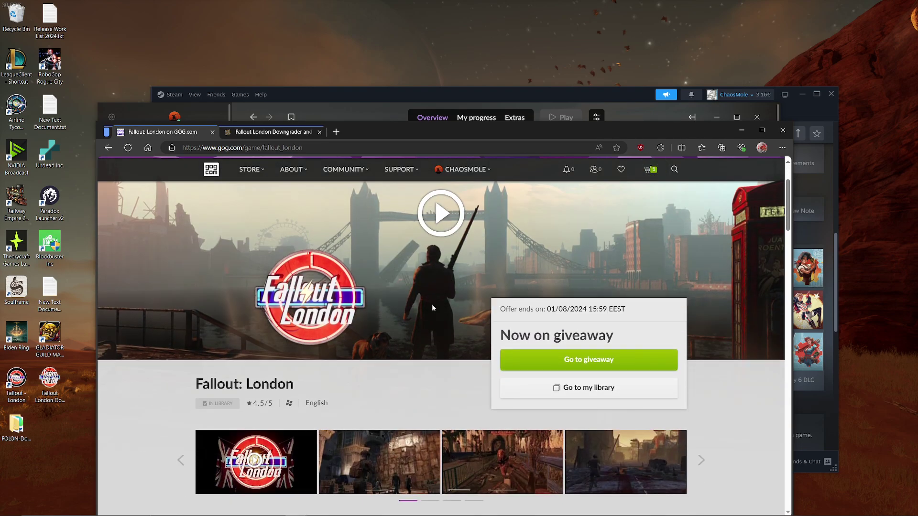
pyautogui.scroll(-2, 432, 304)
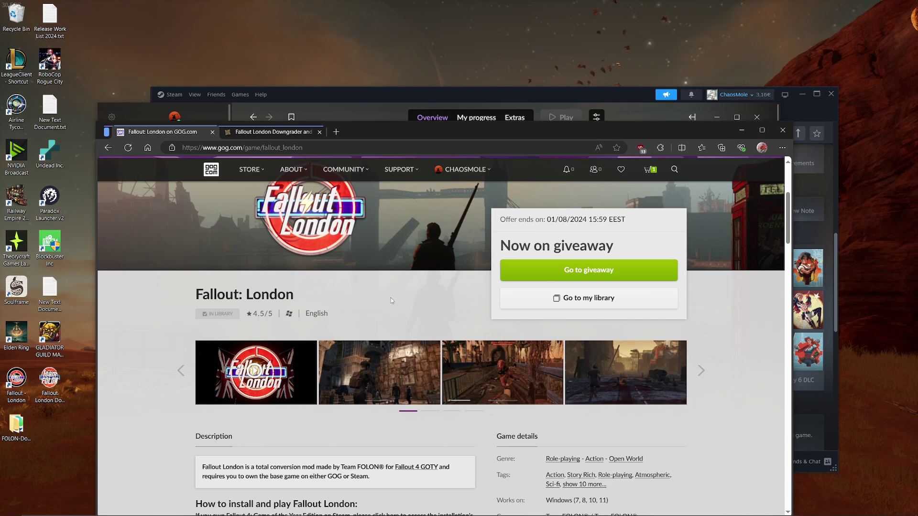
pyautogui.click(586, 301)
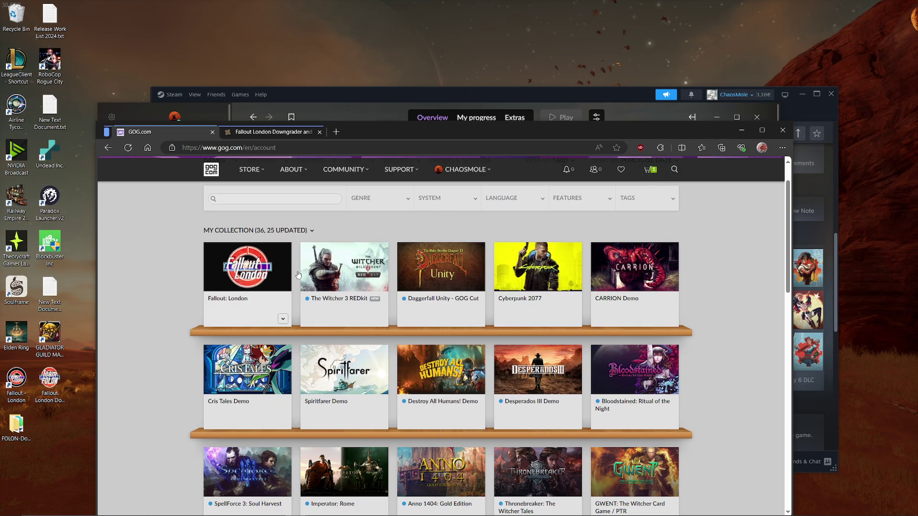
# - Open Fallout: London from My Collection and expand its ten offline installer parts (2.31_Revision2)
pyautogui.scroll(1, 254, 282)
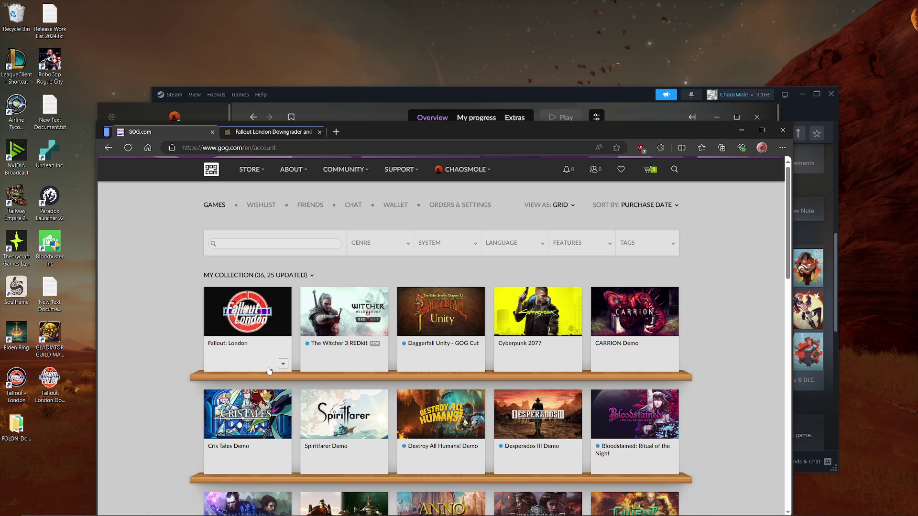
pyautogui.click(241, 327)
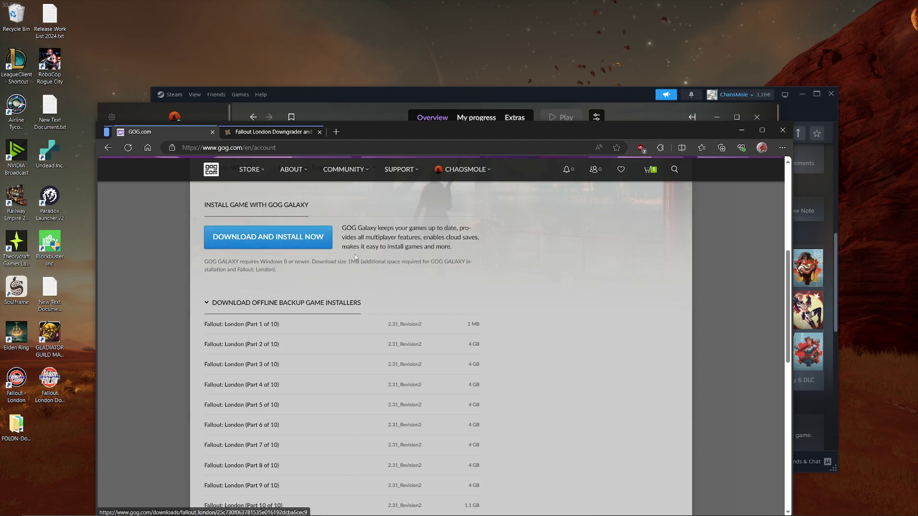
pyautogui.scroll(-1, 340, 275)
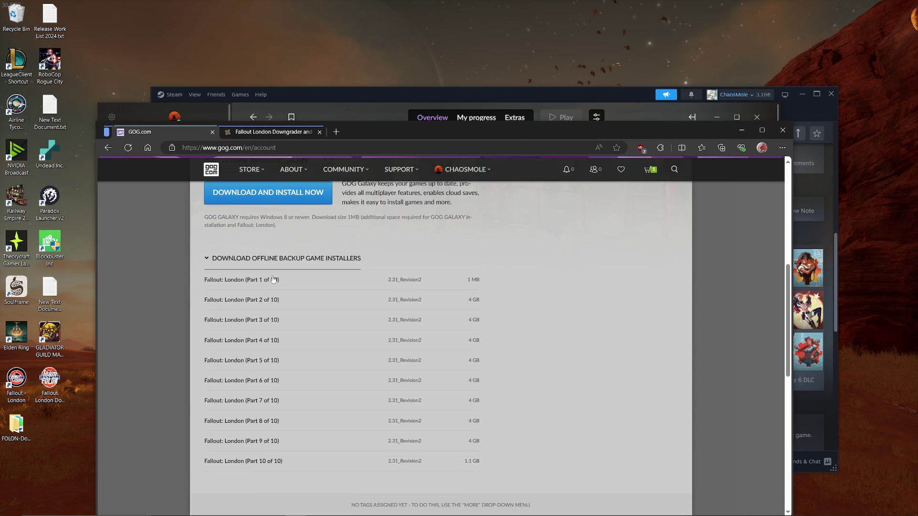
pyautogui.click(214, 258)
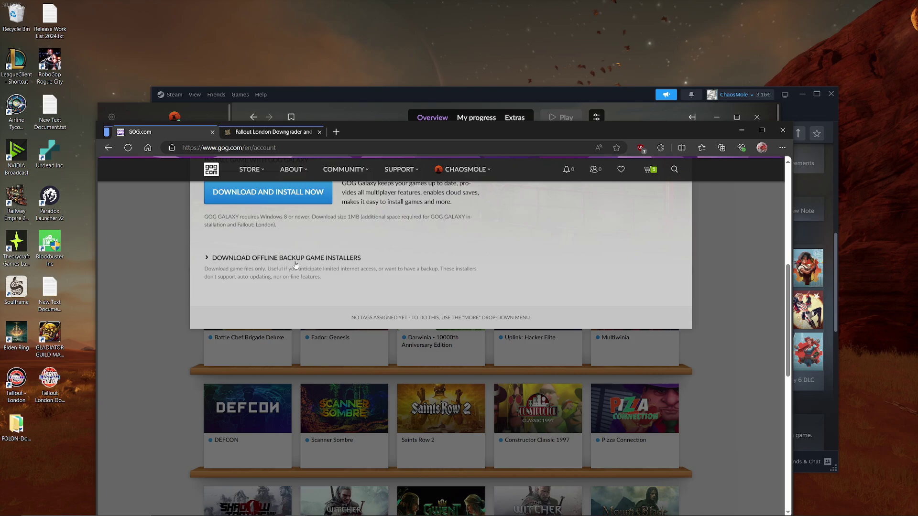
pyautogui.click(209, 261)
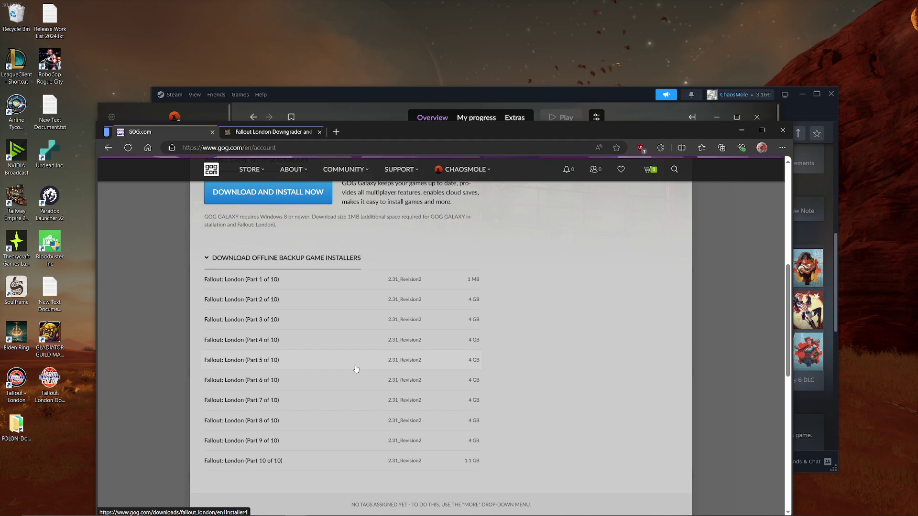
# - Switch to the Nexus Mods tab showing Fallout London Downgrader and Addons version 1.4.1
pyautogui.click(275, 132)
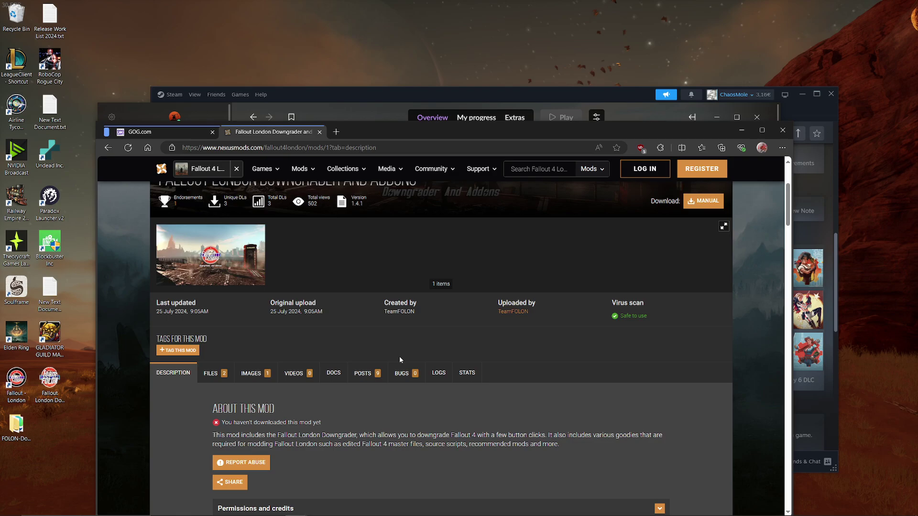
pyautogui.scroll(2, 400, 360)
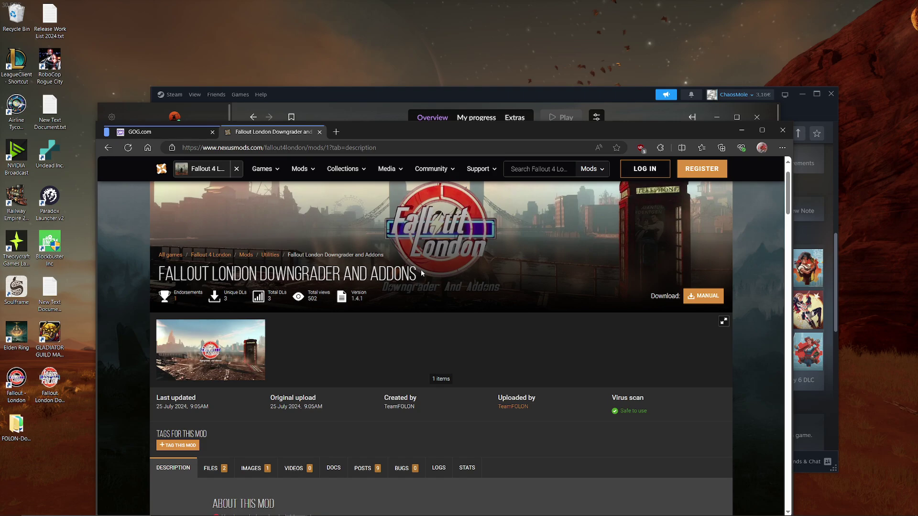
pyautogui.scroll(-1, 421, 273)
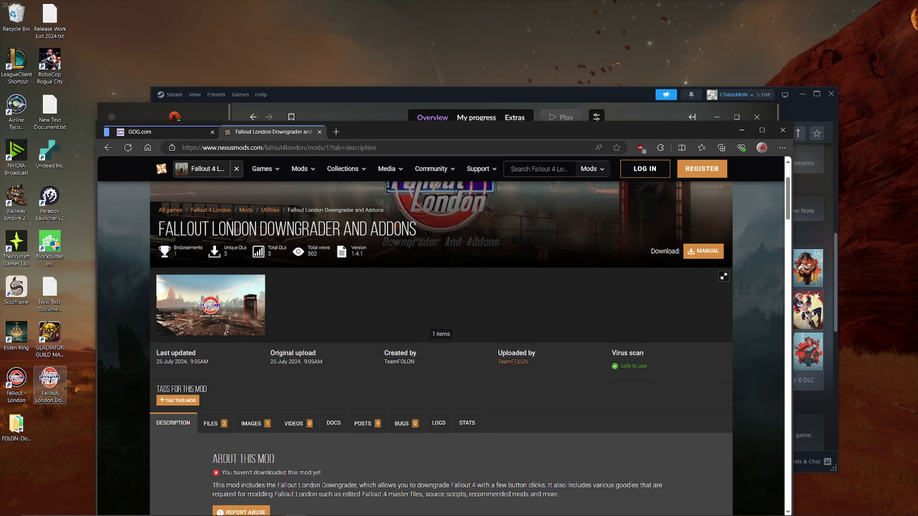
# - Run the downloaded downgrader past the warning, with its Fallout 4 path set to E:/Steam/steamapps/common/Fallout 4
pyautogui.doubleClick(50, 378)
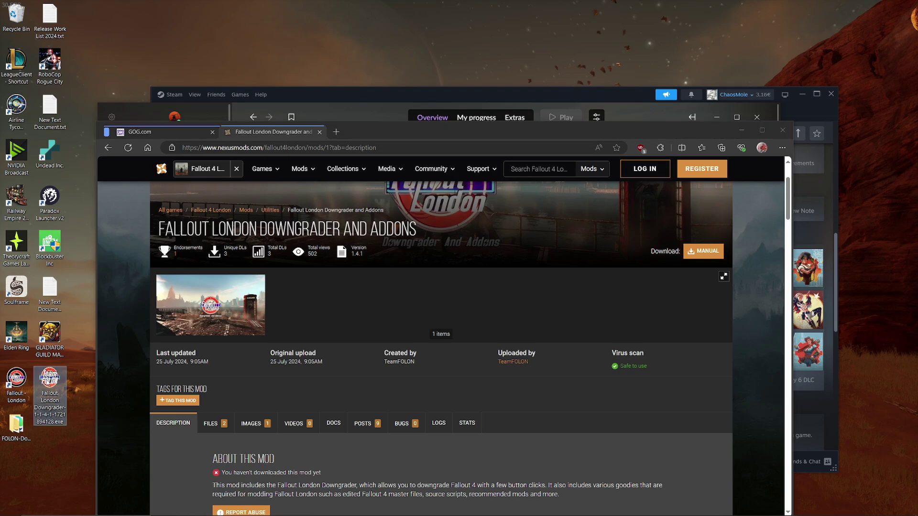
pyautogui.click(488, 278)
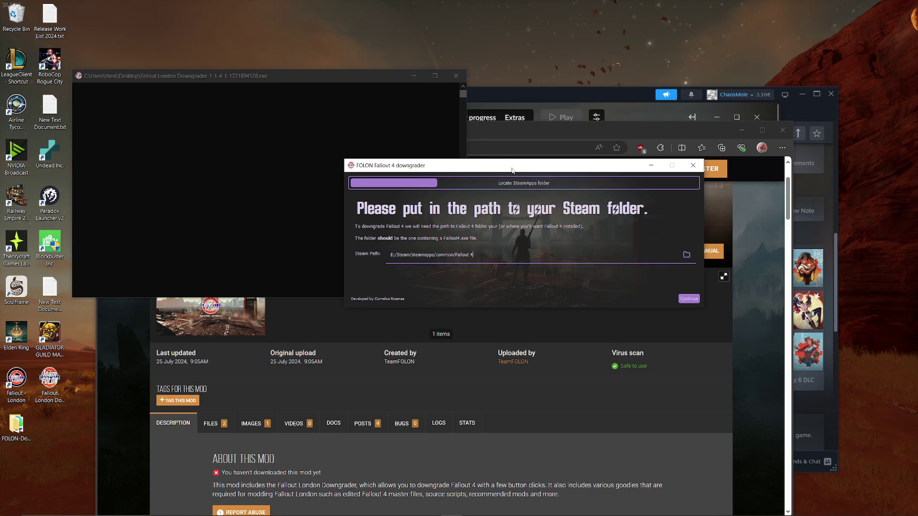
pyautogui.moveTo(505, 168); pyautogui.dragTo(475, 167)
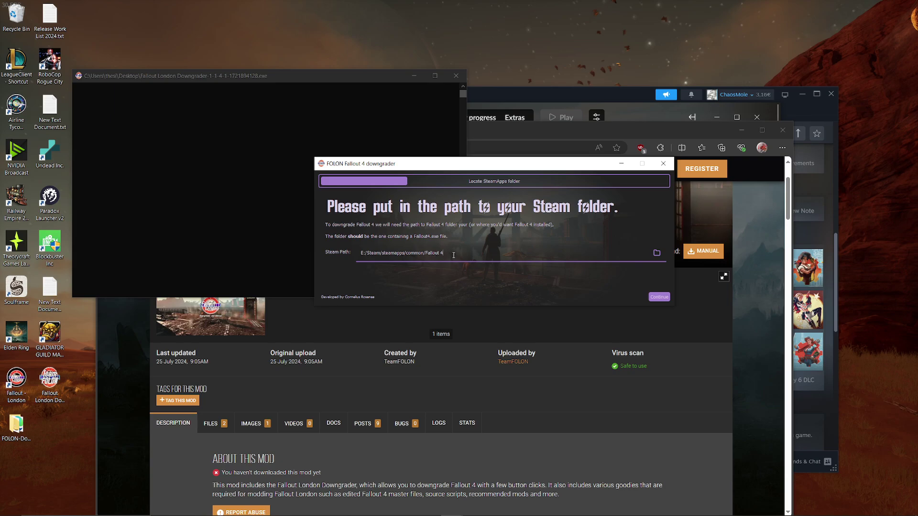
# - Accept the Fallout 4 path to reach the downgrader's Login to Steam page
pyautogui.click(658, 297)
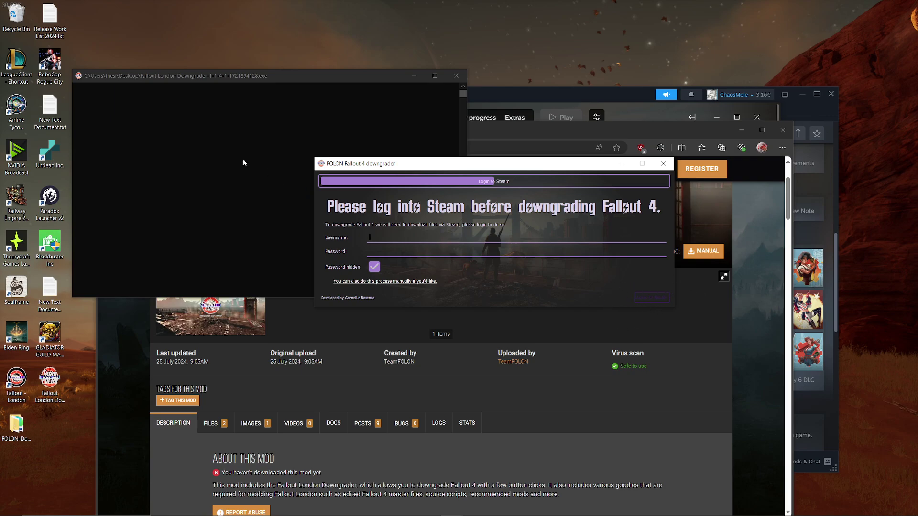
# - Bring the downgrader's blank console window in front of the Steam login page
pyautogui.click(204, 156)
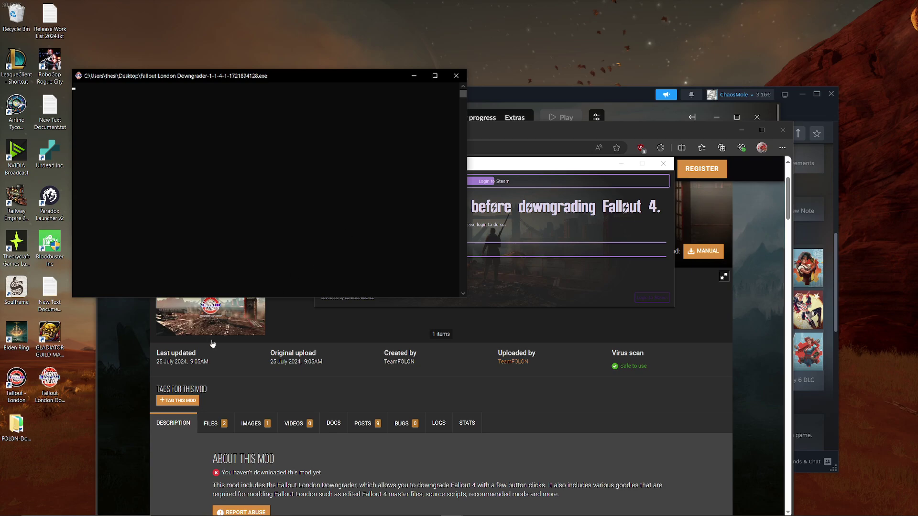
# - Check that Fallout4.exe's Details tab shows file version 1.10.163.0, then close Properties
pyautogui.click(184, 508)
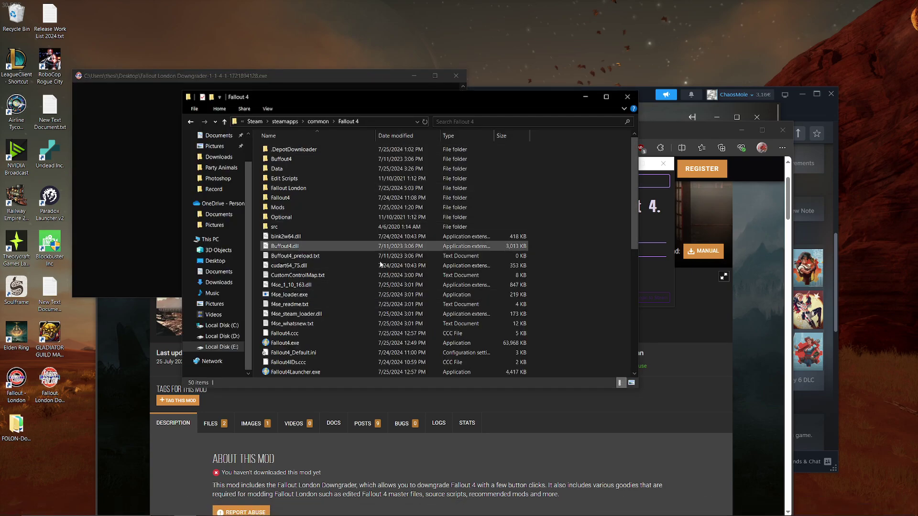
pyautogui.scroll(-2, 574, 224)
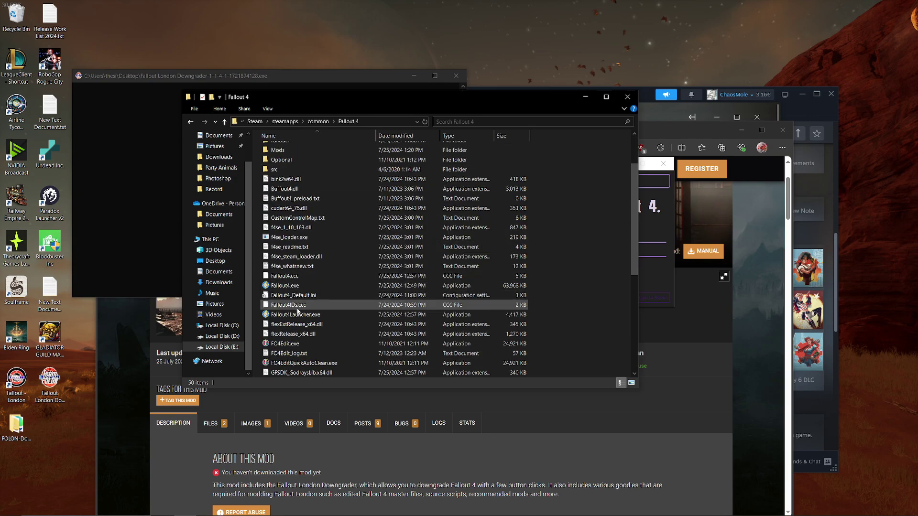
pyautogui.rightClick(286, 288)
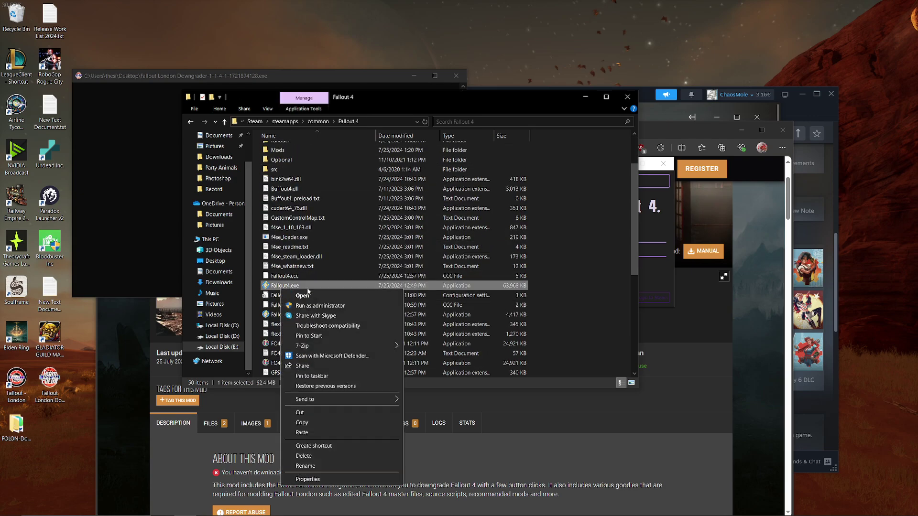
pyautogui.click(336, 479)
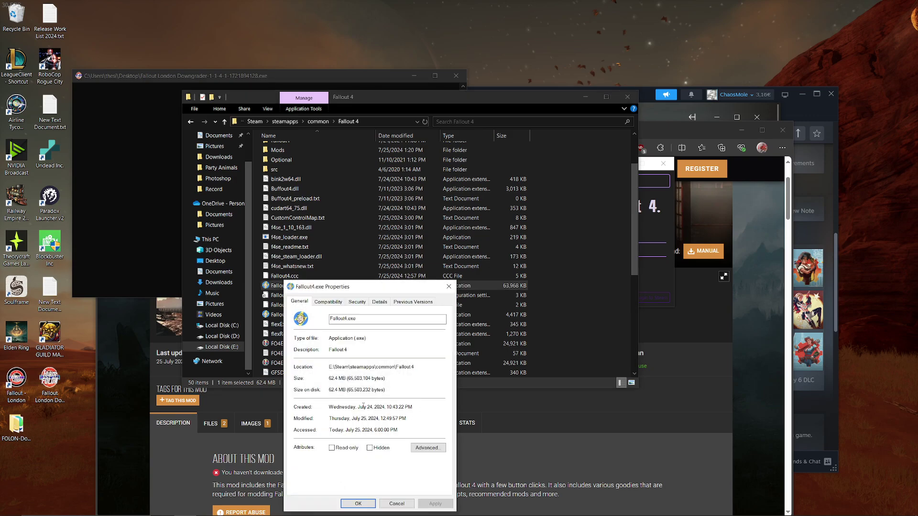
pyautogui.click(379, 302)
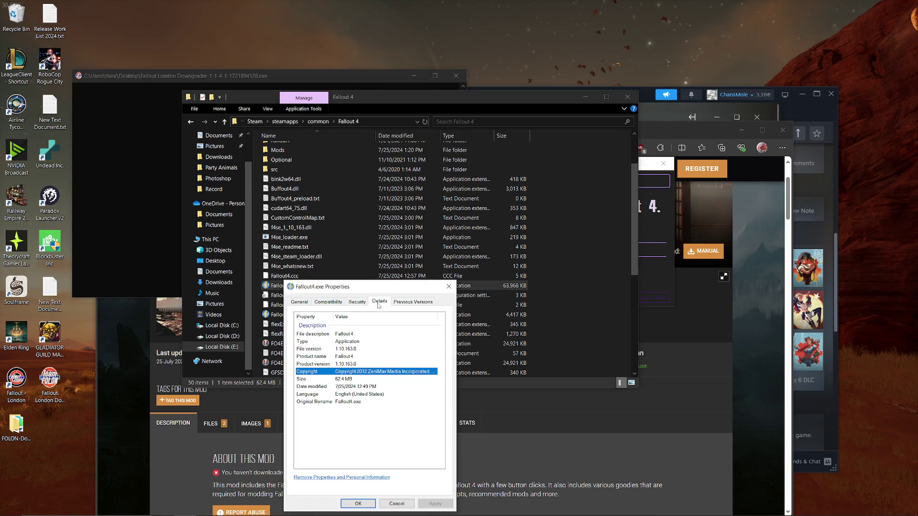
pyautogui.click(349, 351)
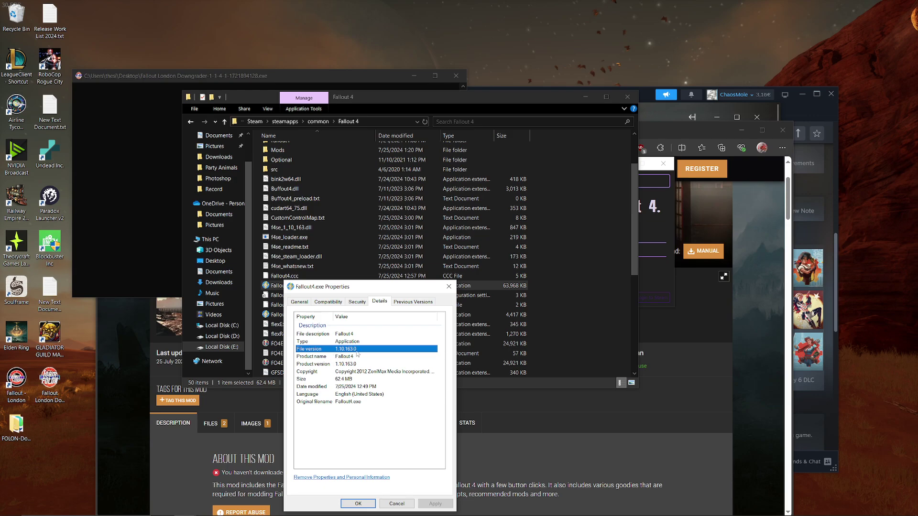
pyautogui.click(449, 287)
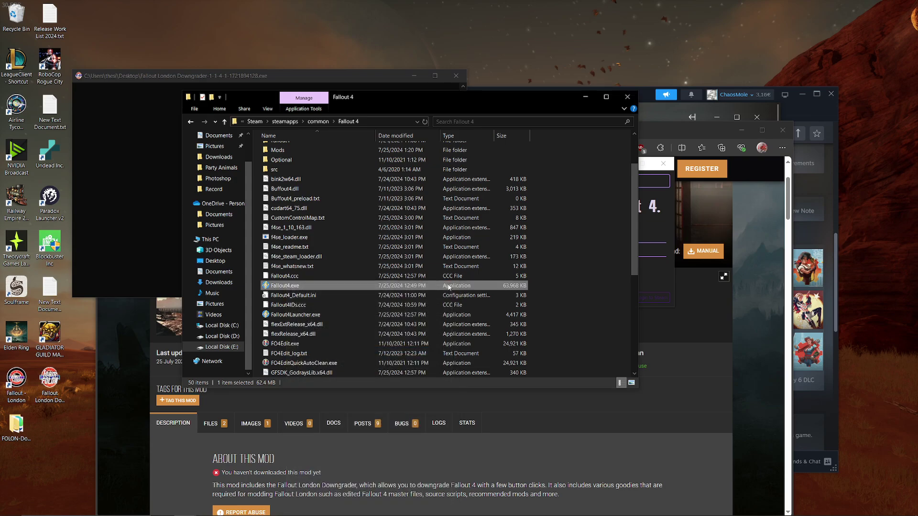
# - Show GOG Galaxy's Fallout: London page and installer window, then return to Explorer's Fallout 4 folder
pyautogui.click(653, 108)
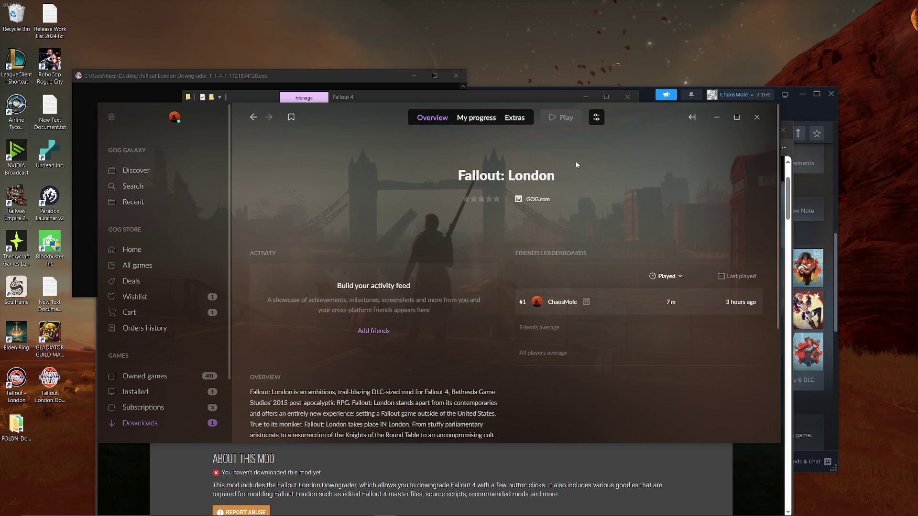
pyautogui.moveTo(490, 504)
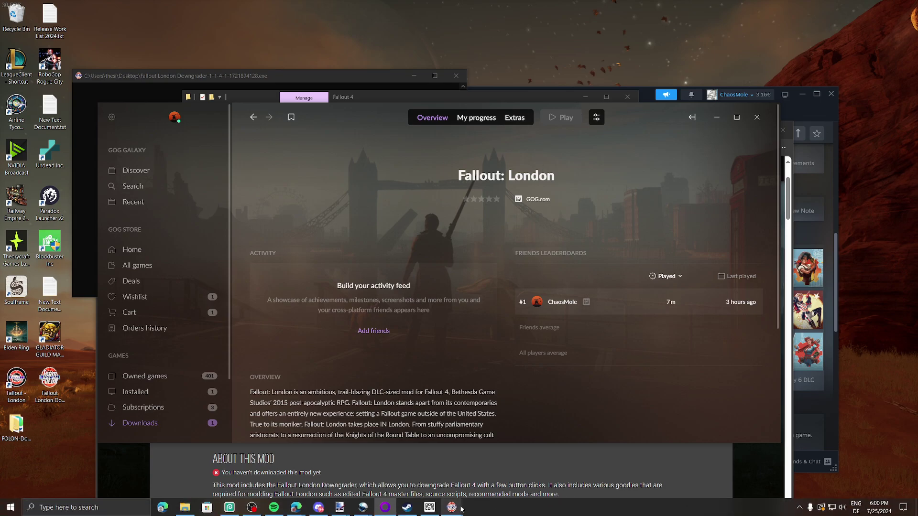
pyautogui.moveTo(461, 509)
pyautogui.click(430, 507)
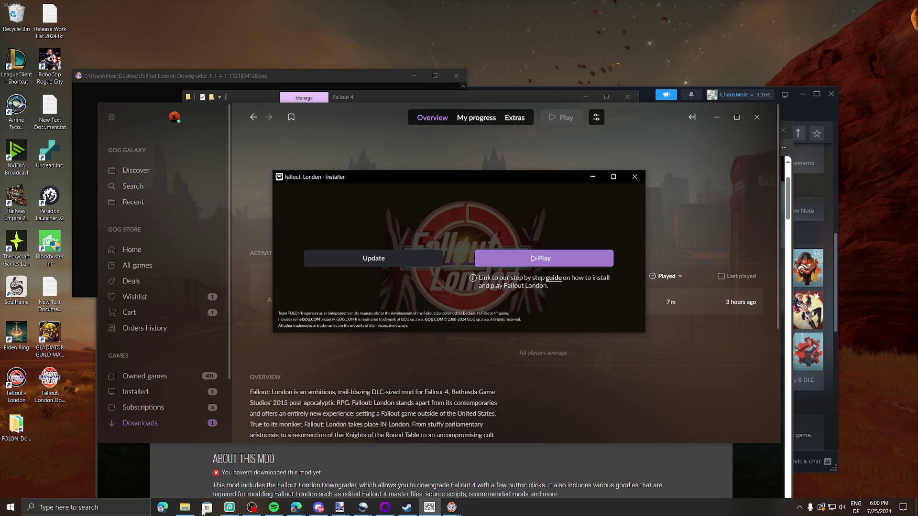
pyautogui.click(188, 509)
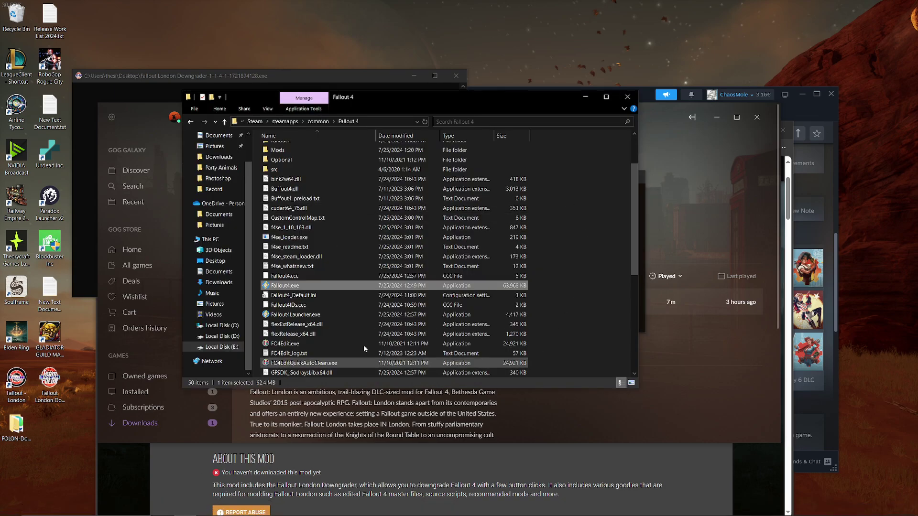
# - Untick Read-only in the Fallout 4 folder's Properties and apply it to all subfolders and files
pyautogui.rightClick(564, 240)
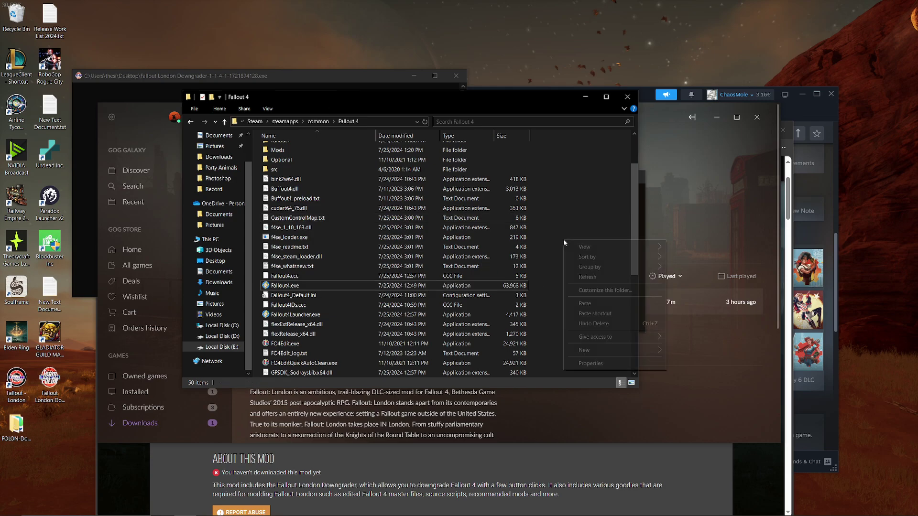
pyautogui.click(589, 365)
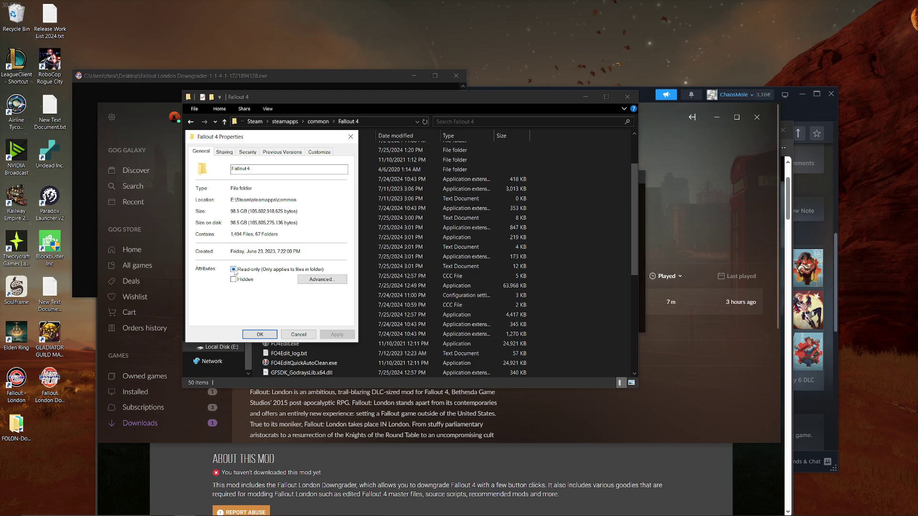
pyautogui.click(253, 270)
pyautogui.click(336, 335)
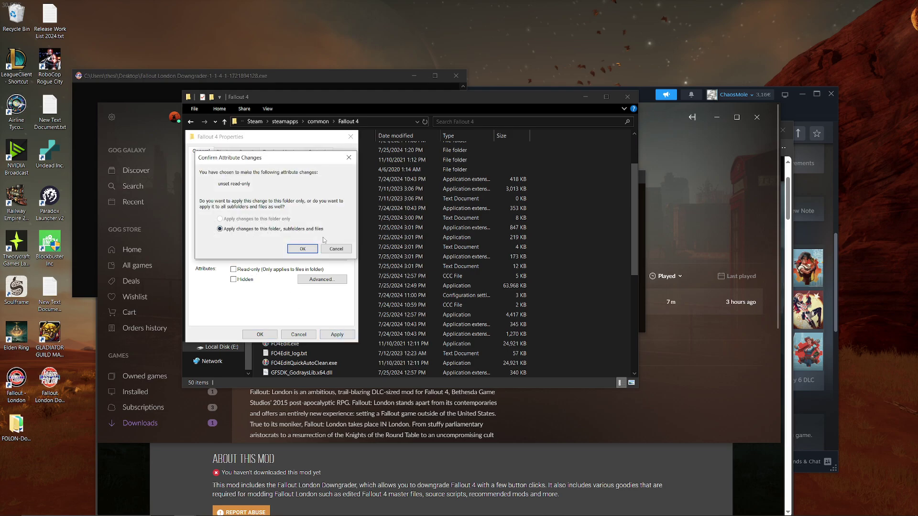
pyautogui.click(303, 248)
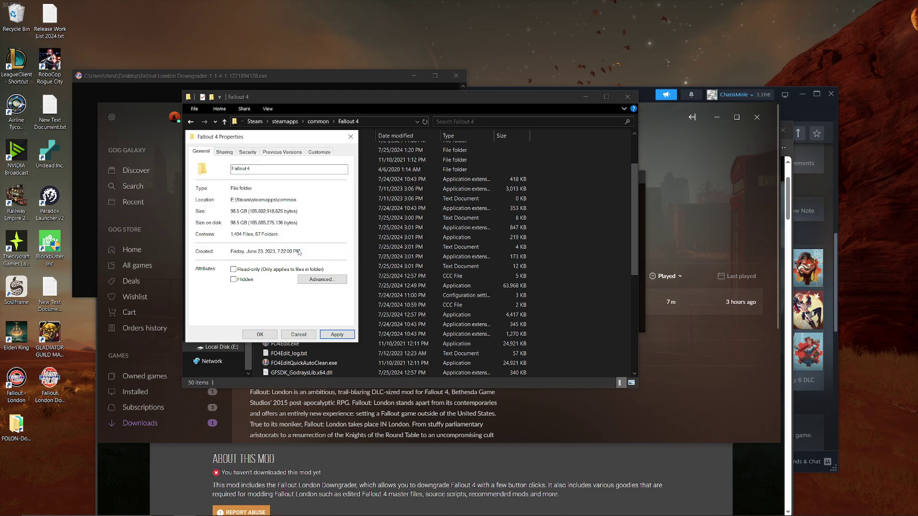
pyautogui.click(261, 335)
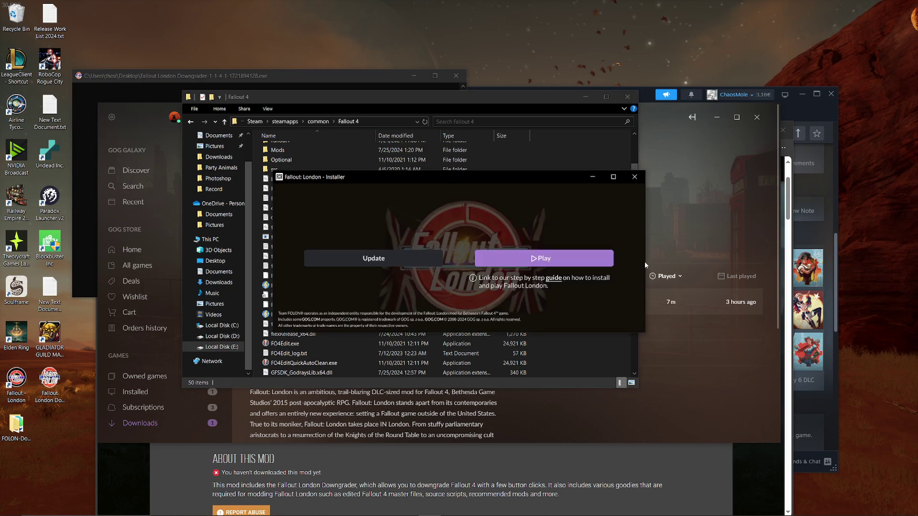
# - Switch to GOG Galaxy's Fallout: London overview page, ahead of the installer and folder windows
pyautogui.click(722, 203)
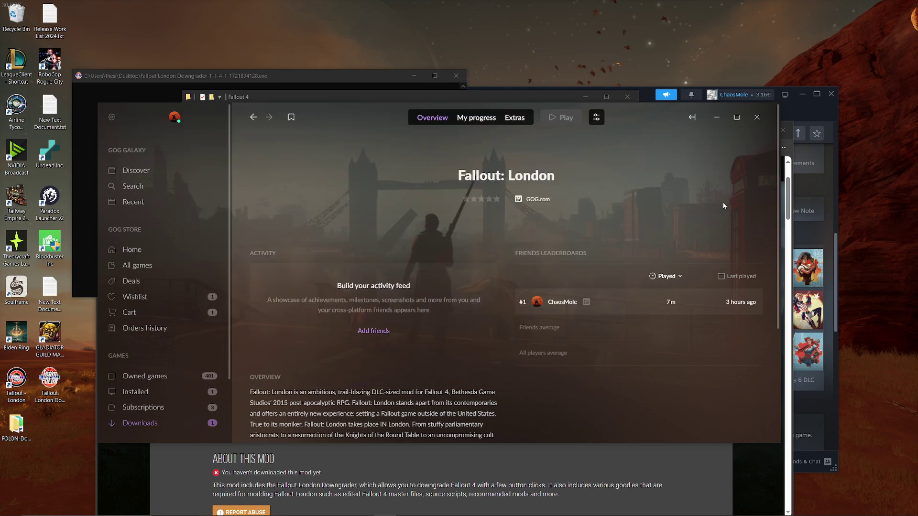